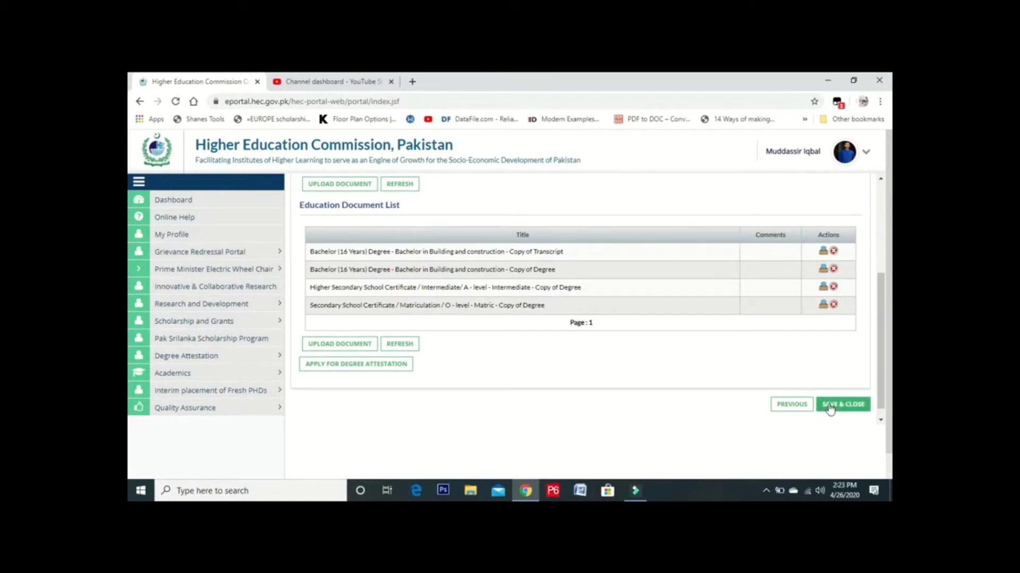
- Save and close the profile and try to open a new degree attestation application form
left_click(830, 406)
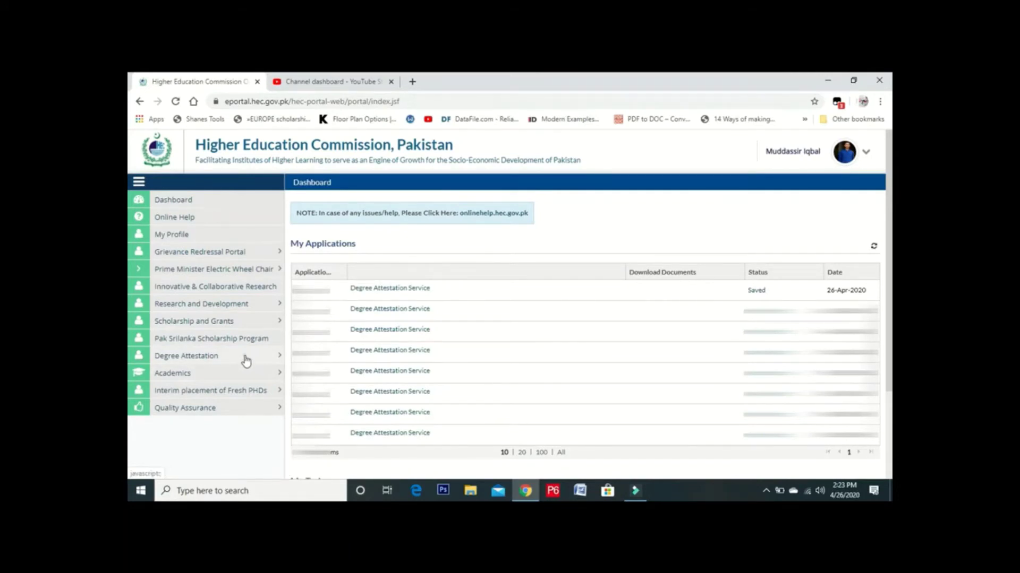
left_click(246, 361)
scroll(227, 342, "down", 1)
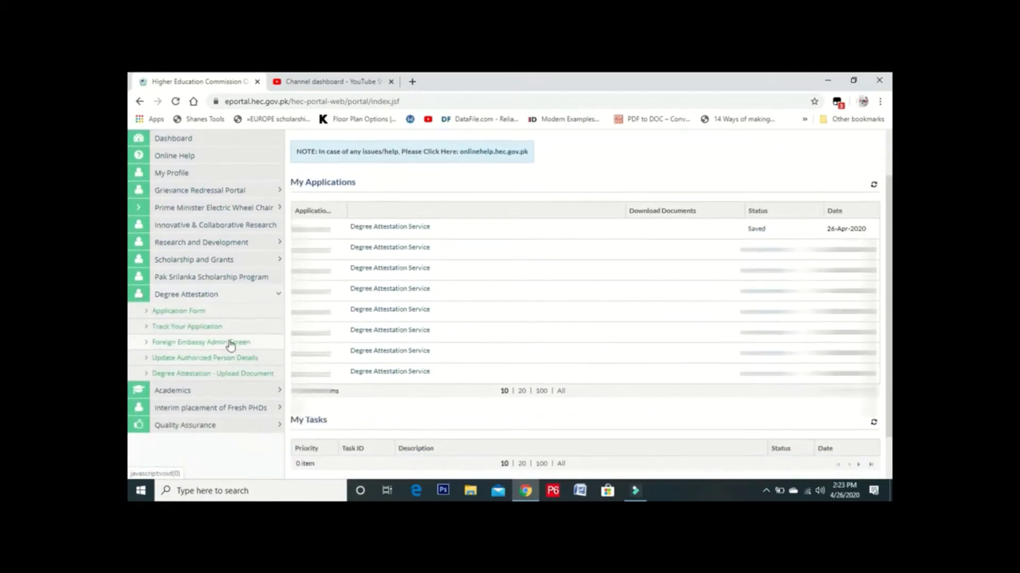
left_click(222, 313)
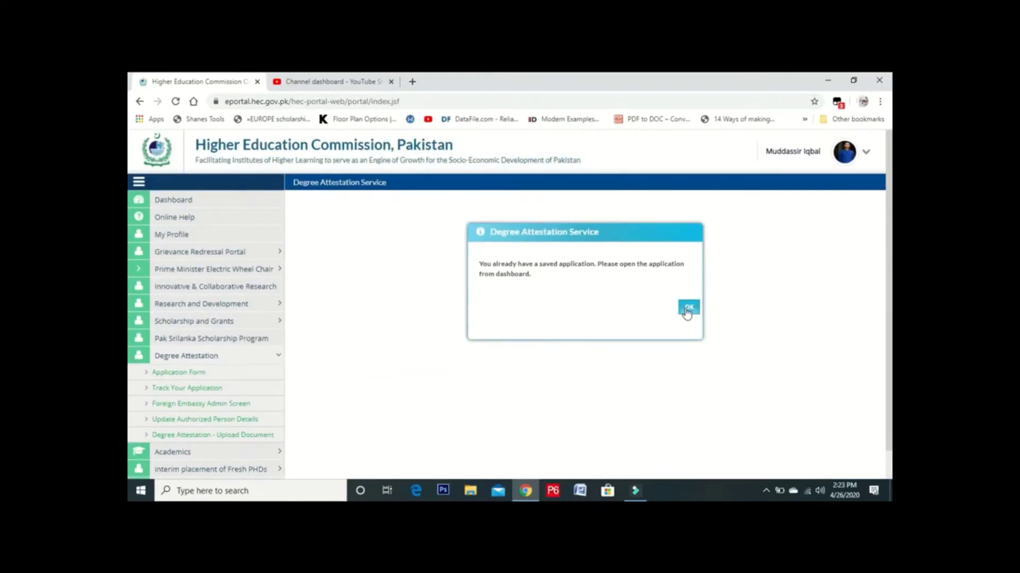
left_click(687, 309)
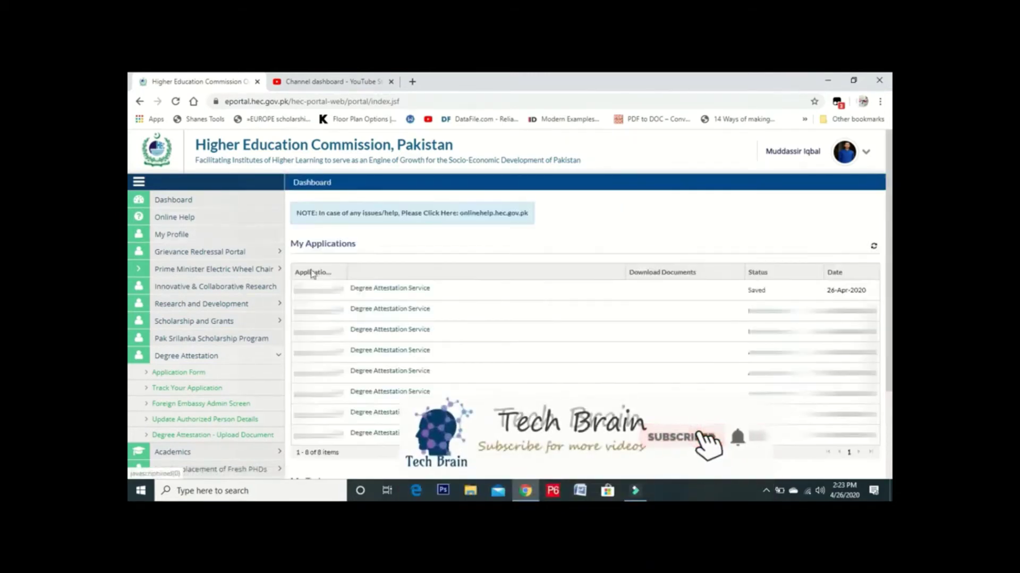
- Open the saved Degree Attestation Service application under Attest a Degree and select the Bachelor (16 Years) Degree for attestation
left_click(374, 290)
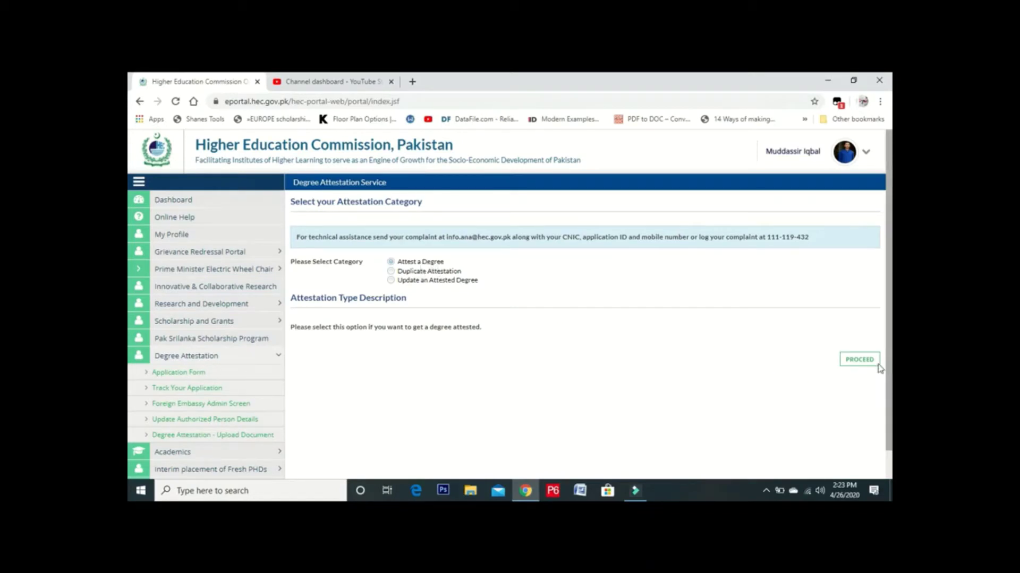
left_click(860, 360)
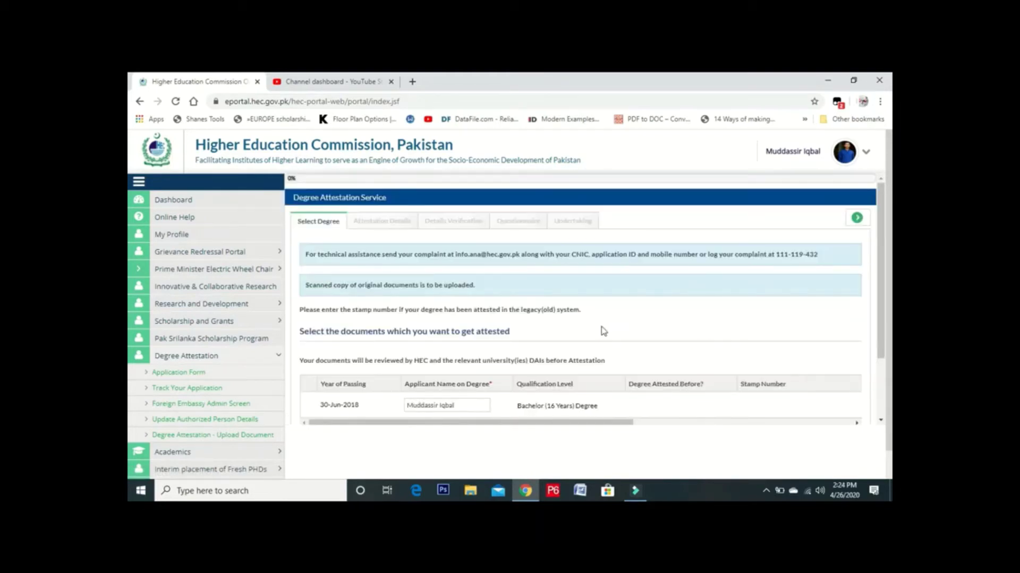
scroll(529, 322, "down", 1)
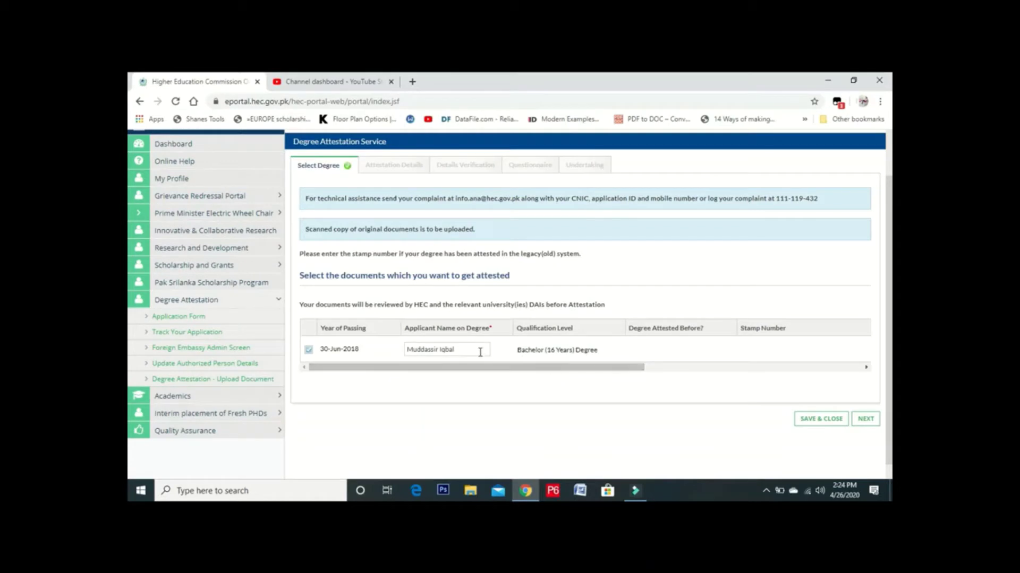
left_click(308, 351)
left_click(865, 419)
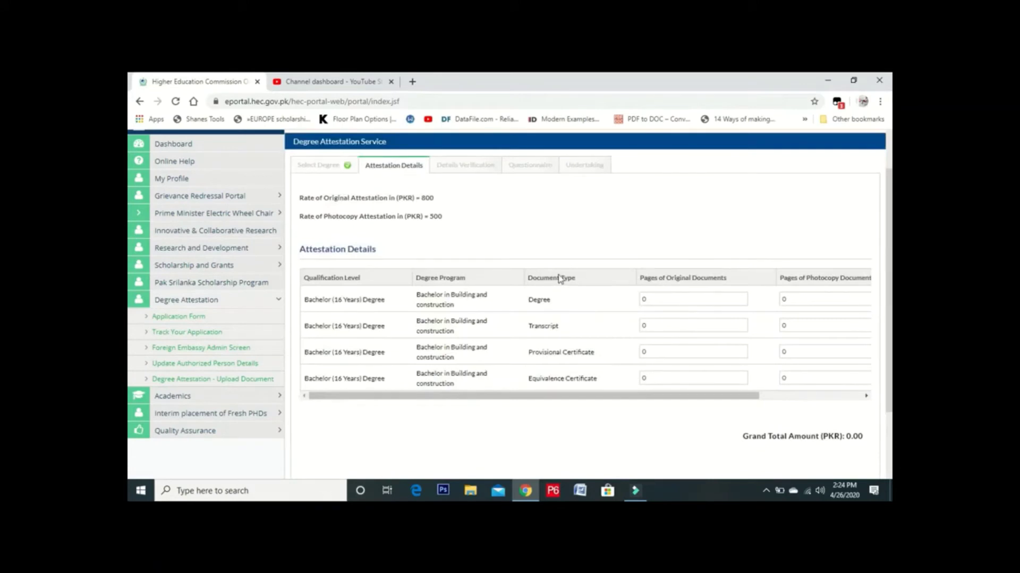
- Set the pages of original documents to 1 for both the Degree and the Transcript
double_click(677, 300)
key("BackSpace")
type("1")
double_click(669, 323)
key("BackSpace")
type("1")
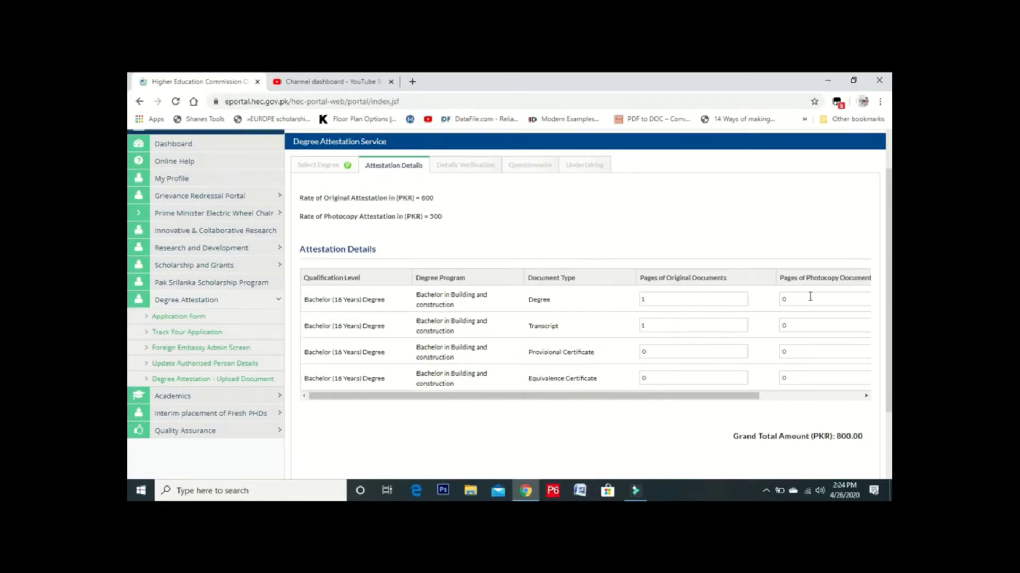
- Set the pages of photocopy documents to 2 for both the Degree and the Transcript
double_click(808, 297)
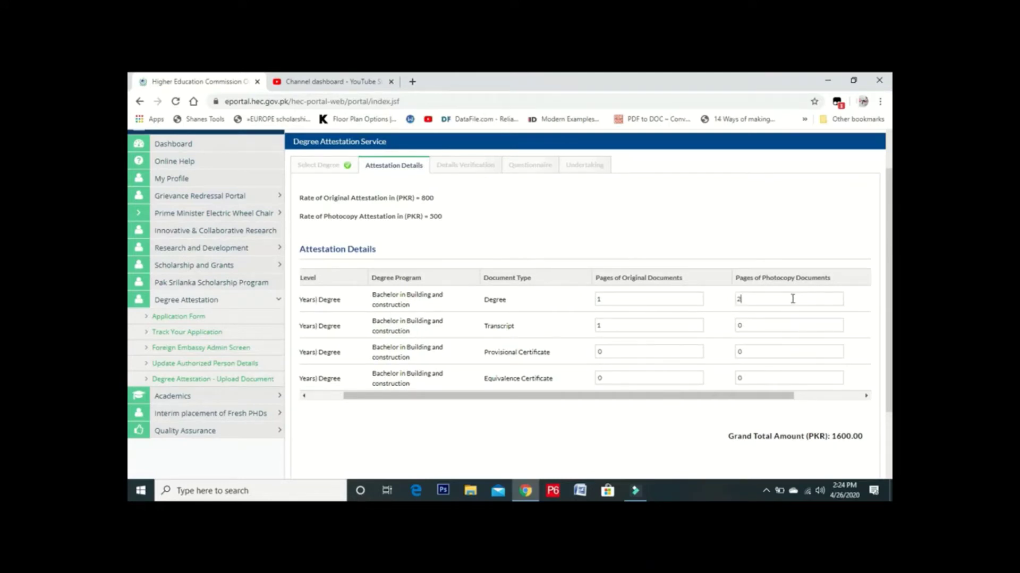
double_click(782, 323)
type("2")
- Set the original document pages to 0 for the Degree and Transcript and proceed to details verification
scroll(655, 340, "up", 1)
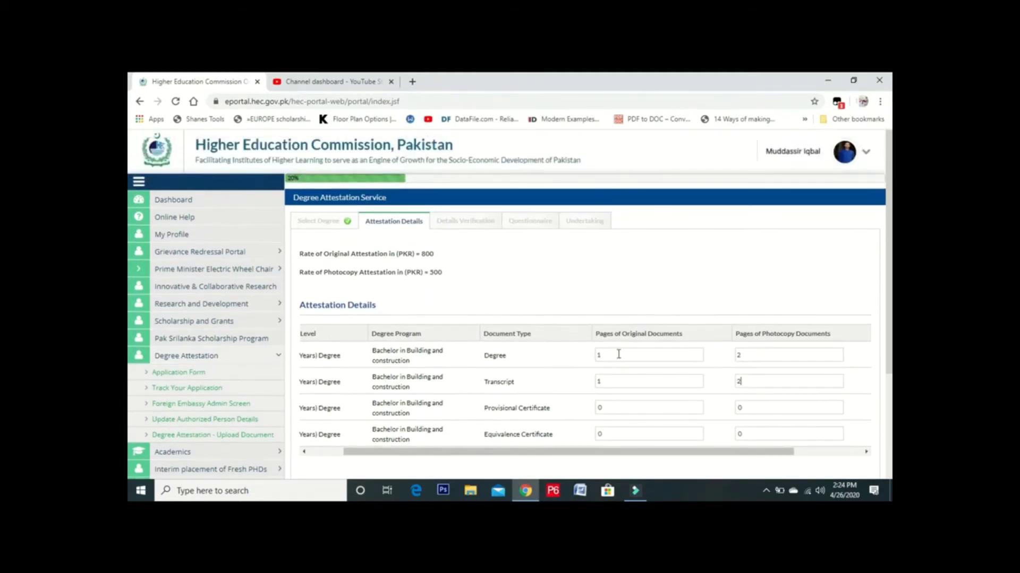
double_click(616, 359)
key("BackSpace")
double_click(632, 380)
type("0")
scroll(658, 330, "down", 2)
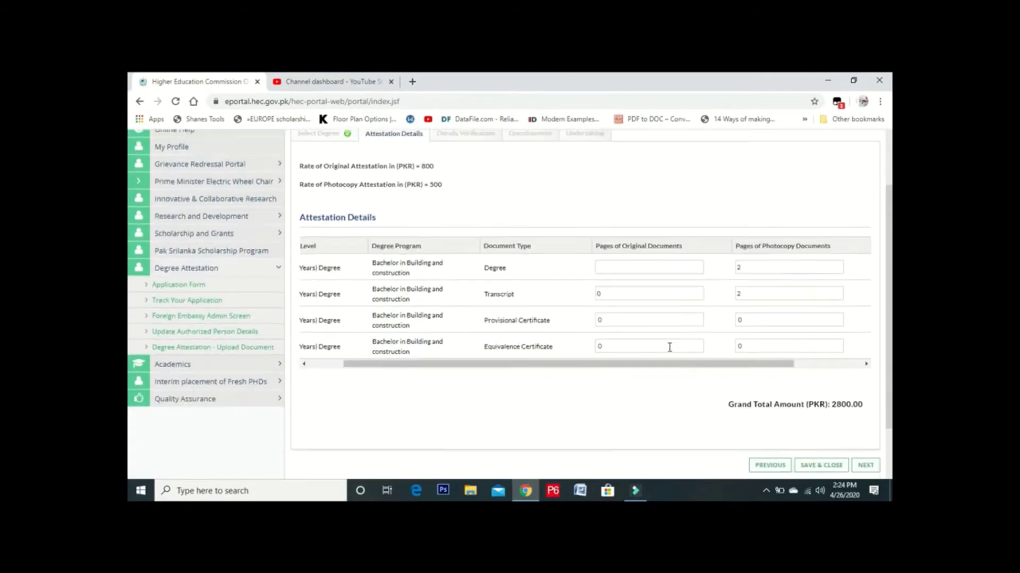
left_click(643, 244)
type("0")
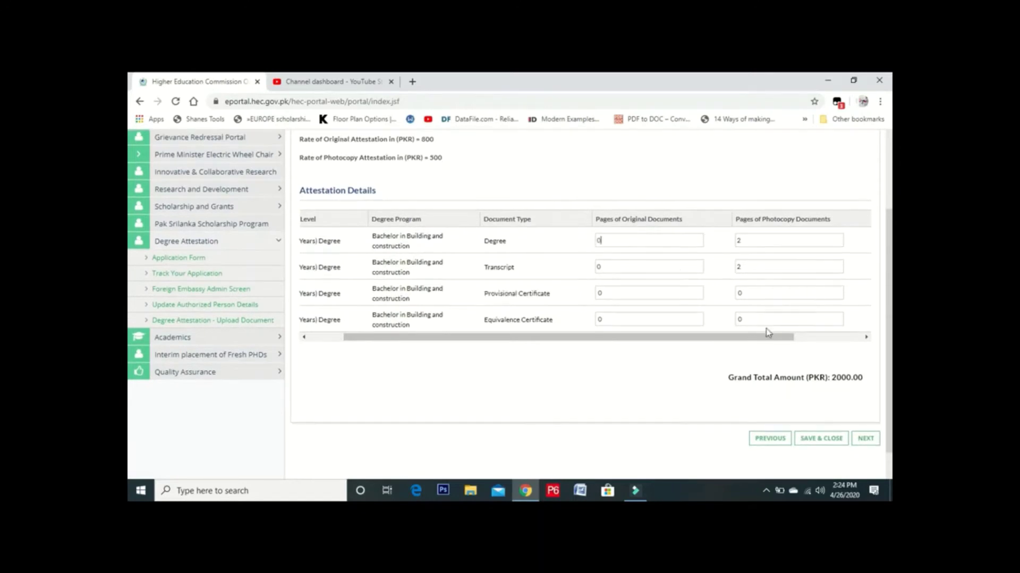
scroll(743, 345, "down", 1)
scroll(698, 305, "up", 1)
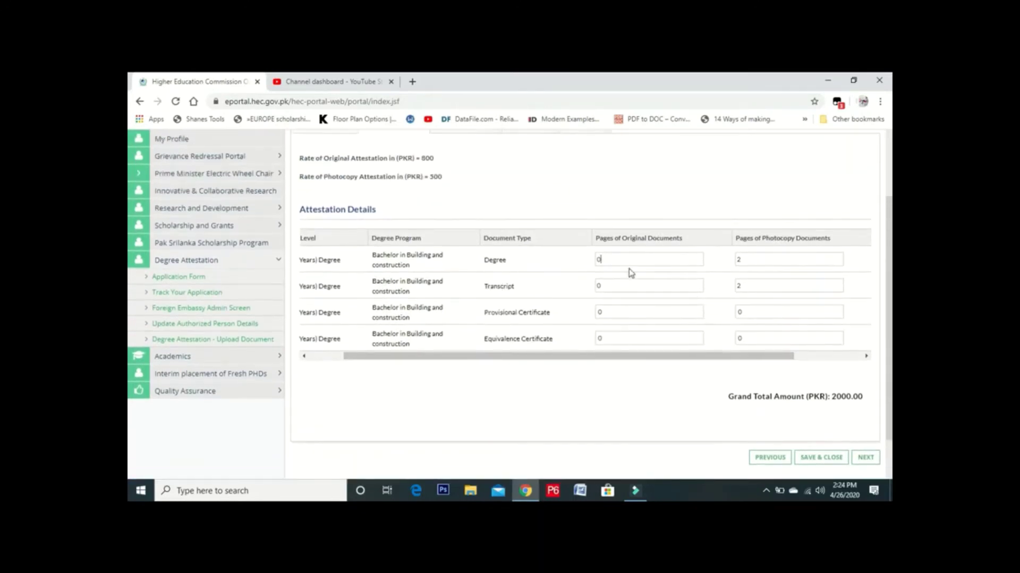
scroll(629, 263, "up", 1)
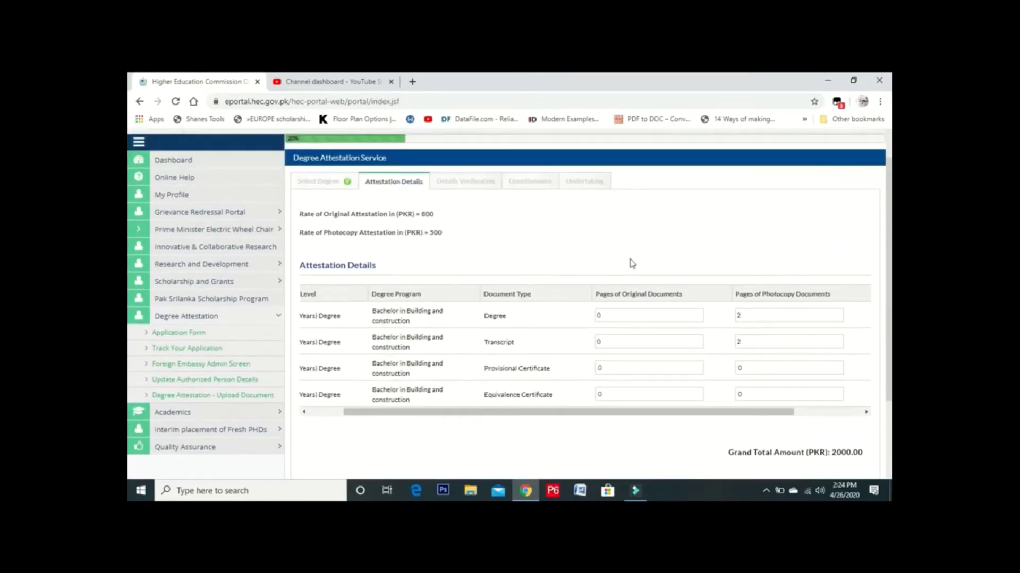
scroll(637, 270, "down", 1)
left_click(865, 456)
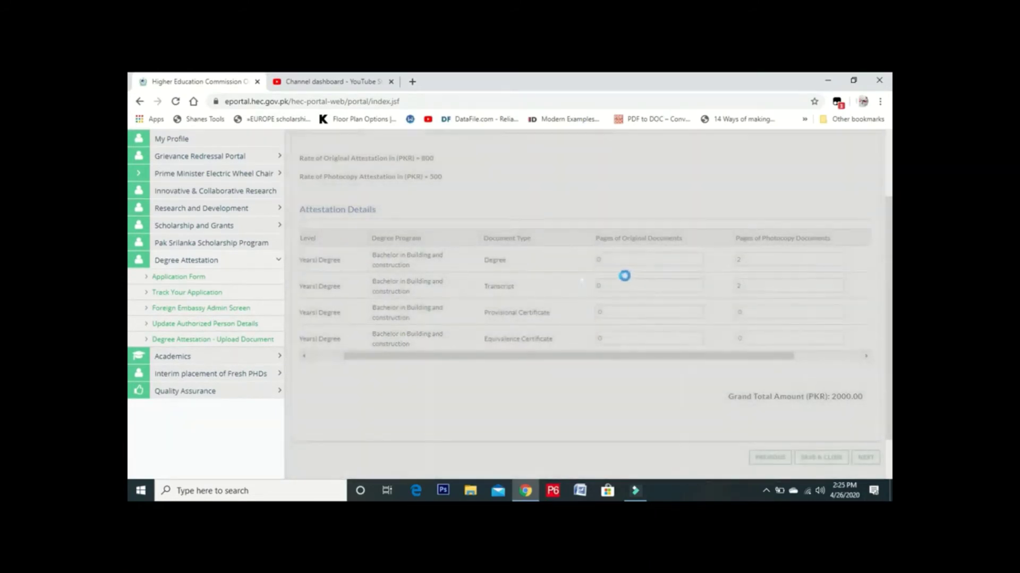
- Review the application and personal details, mark the NADRA details as updated since account creation, and proceed to the questionnaire
scroll(470, 227, "down", 1)
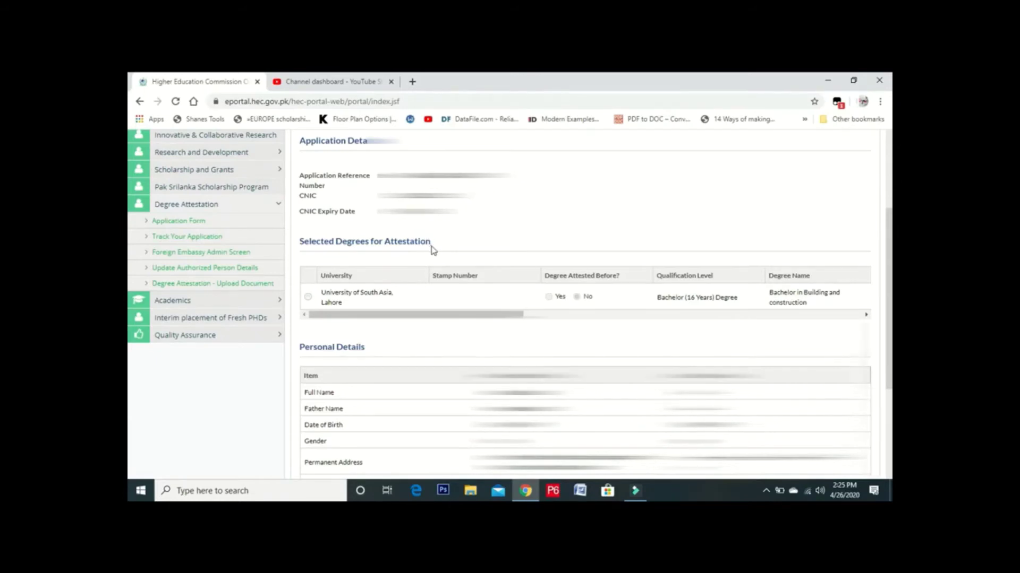
scroll(414, 254, "down", 1)
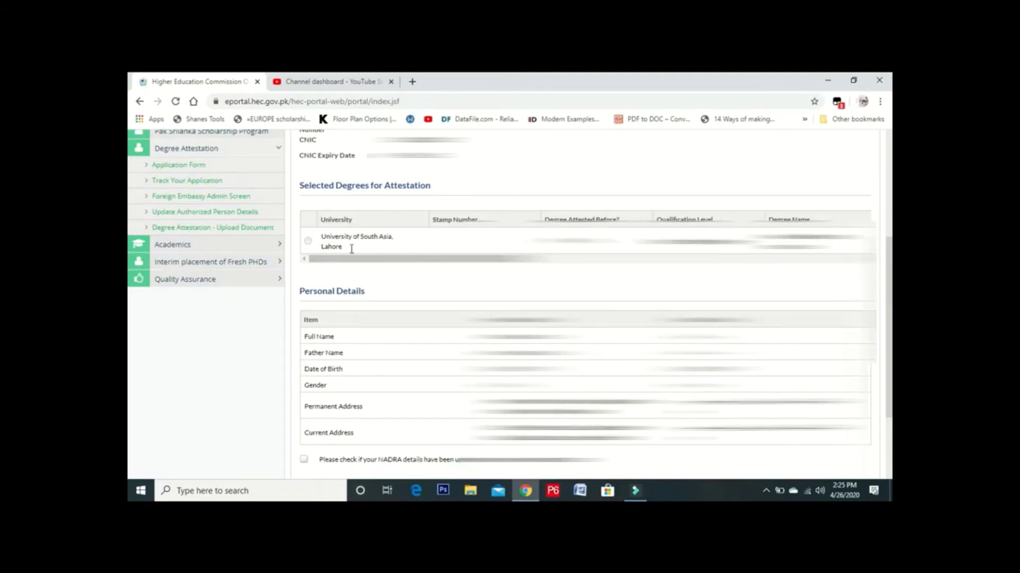
scroll(382, 282, "down", 1)
scroll(365, 264, "down", 1)
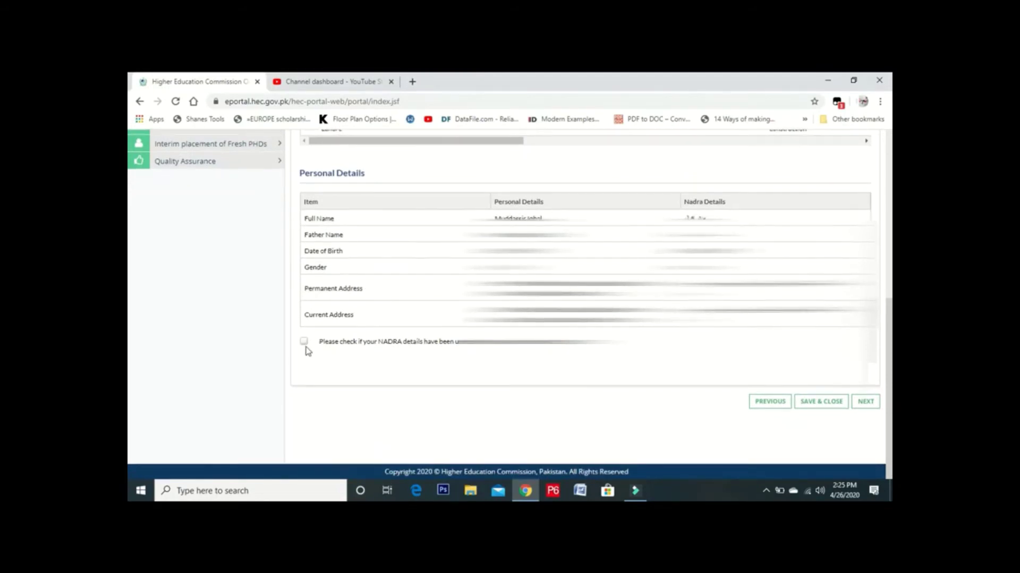
left_click(304, 342)
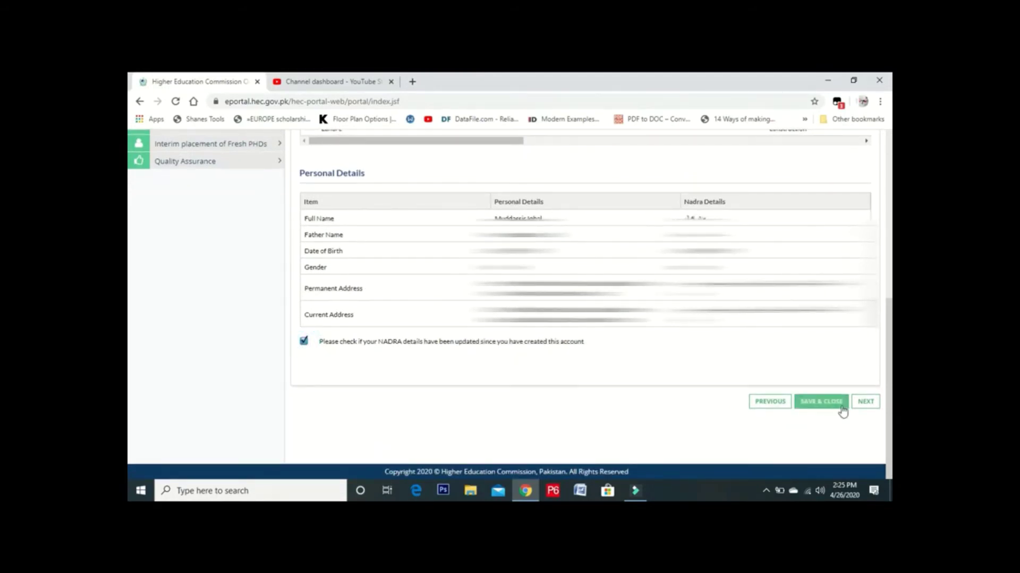
left_click(865, 402)
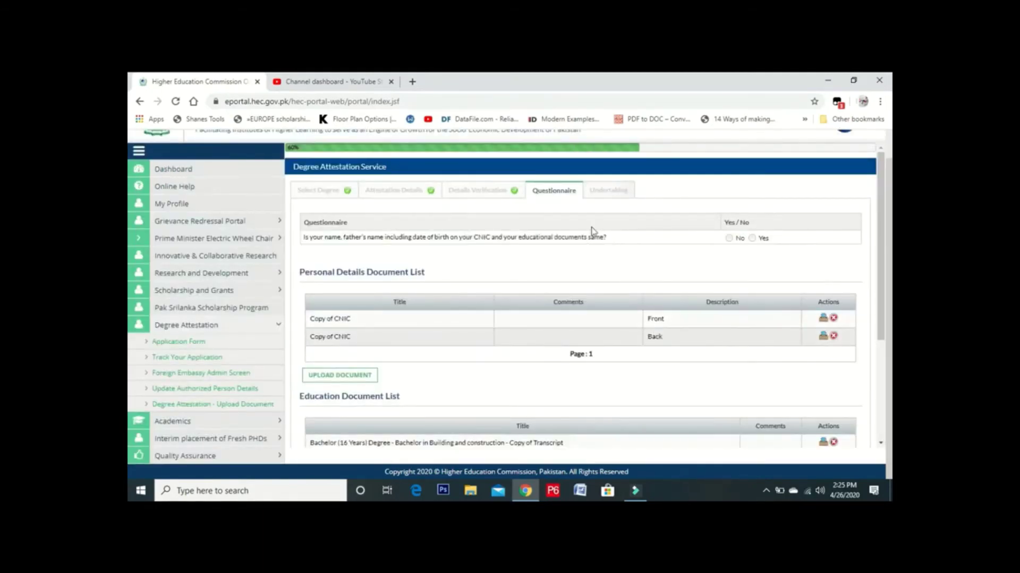
- Answer Yes to all five questionnaire questions about the identity details, degree and transcripts
left_click(753, 238)
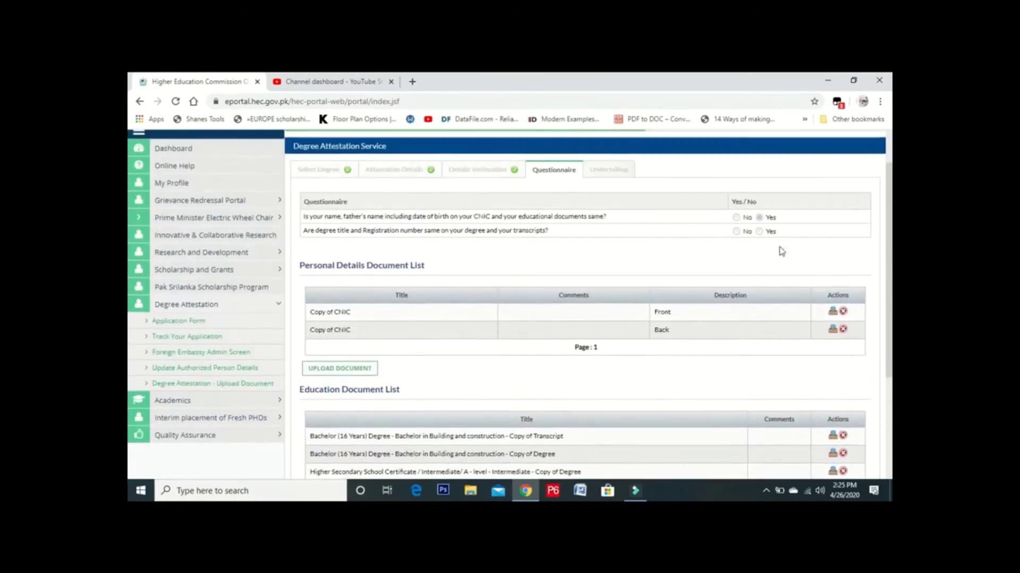
left_click(760, 231)
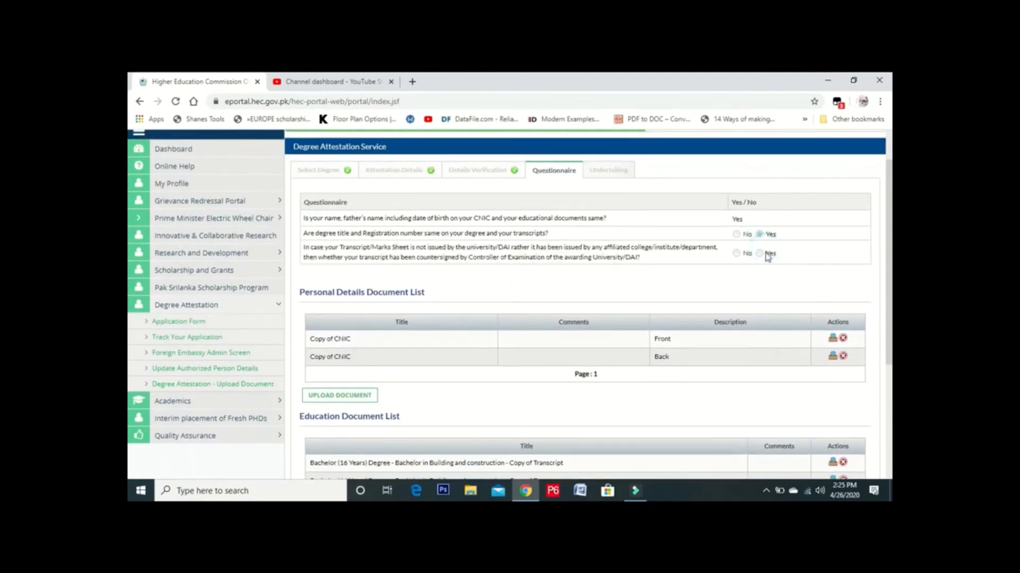
left_click(767, 257)
left_click(761, 277)
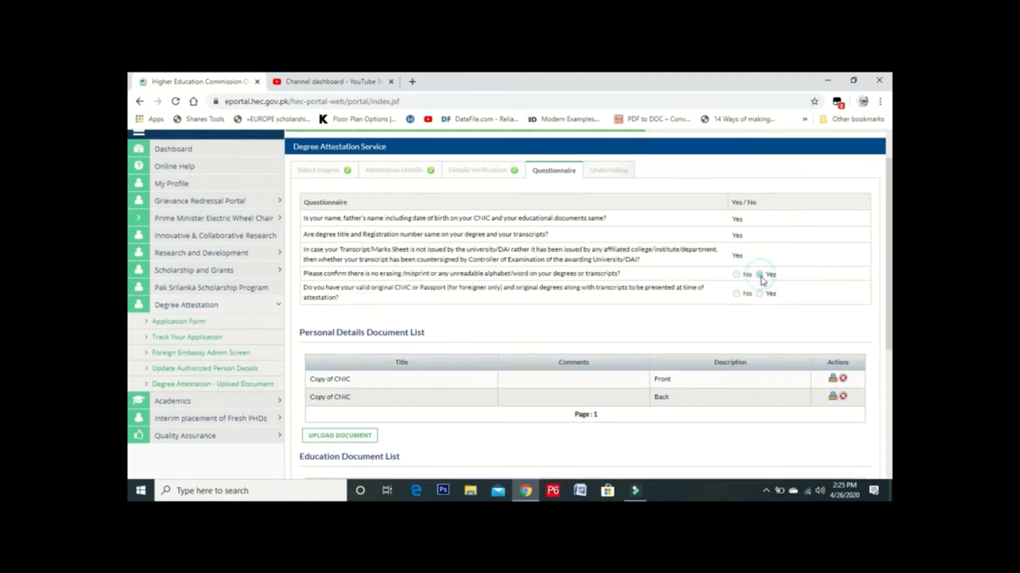
left_click(760, 293)
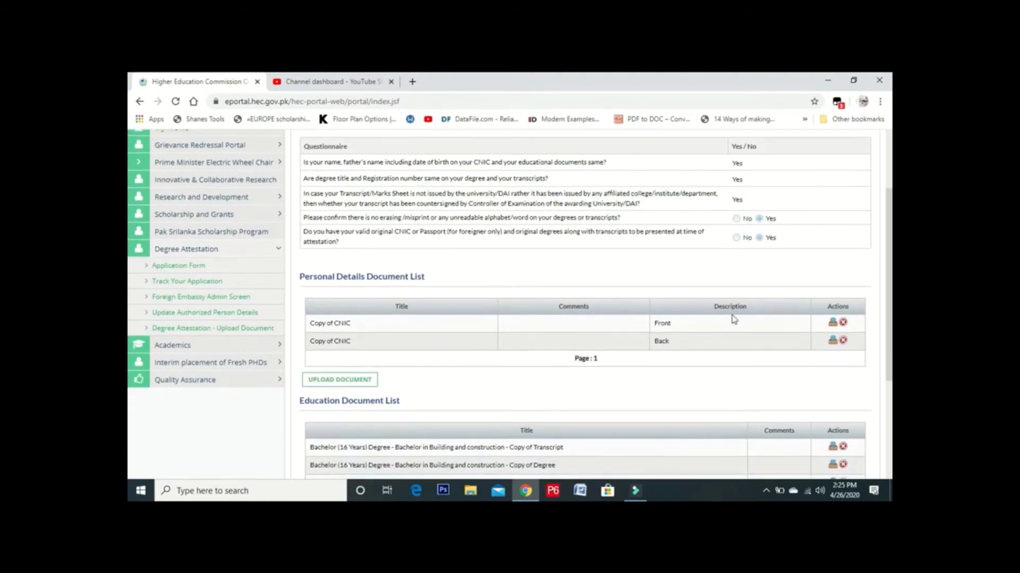
- Check the personal and education document lists and continue to the undertaking
scroll(733, 319, "down", 1)
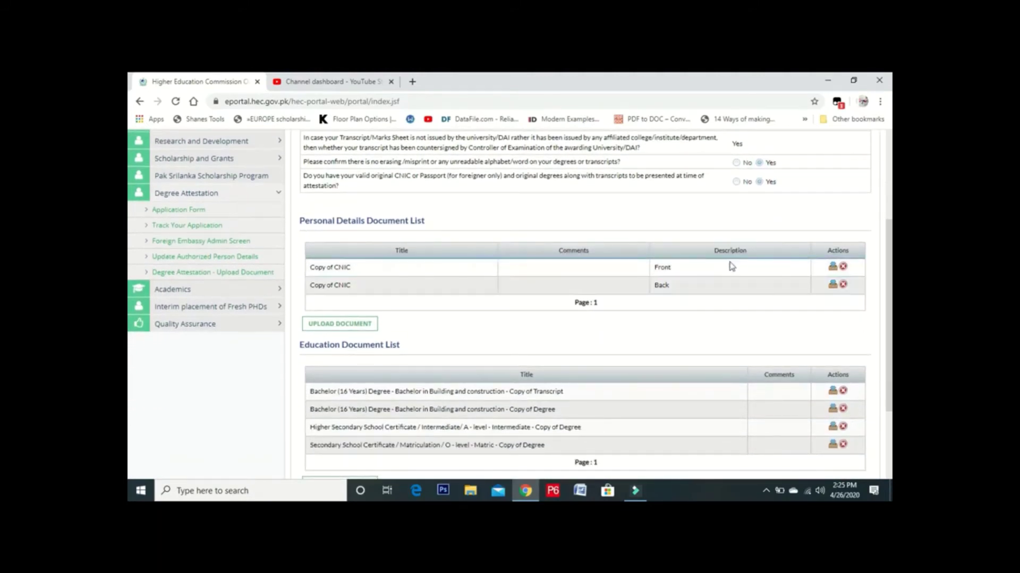
scroll(678, 298, "down", 2)
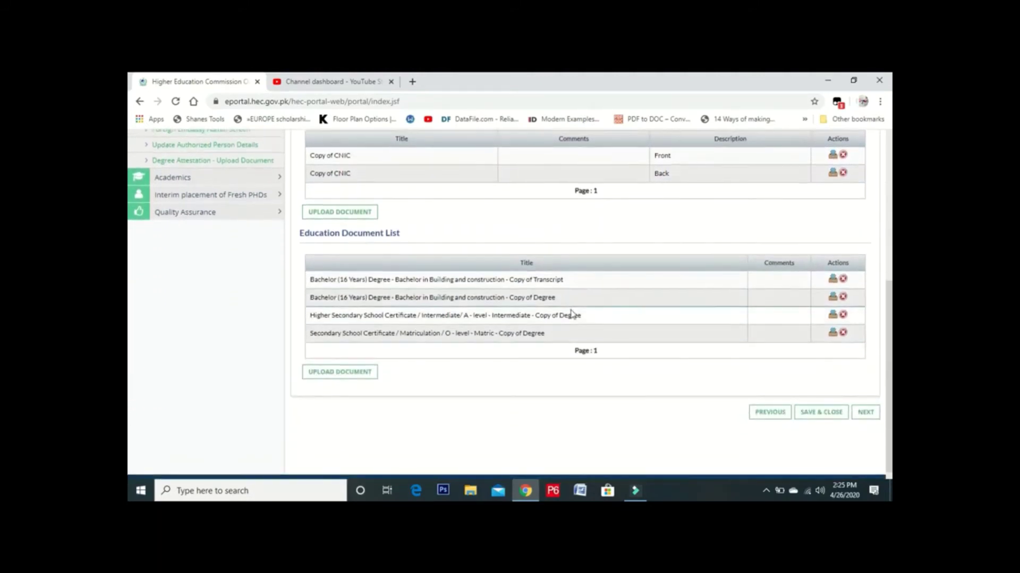
scroll(714, 359, "down", 1)
scroll(719, 371, "up", 4)
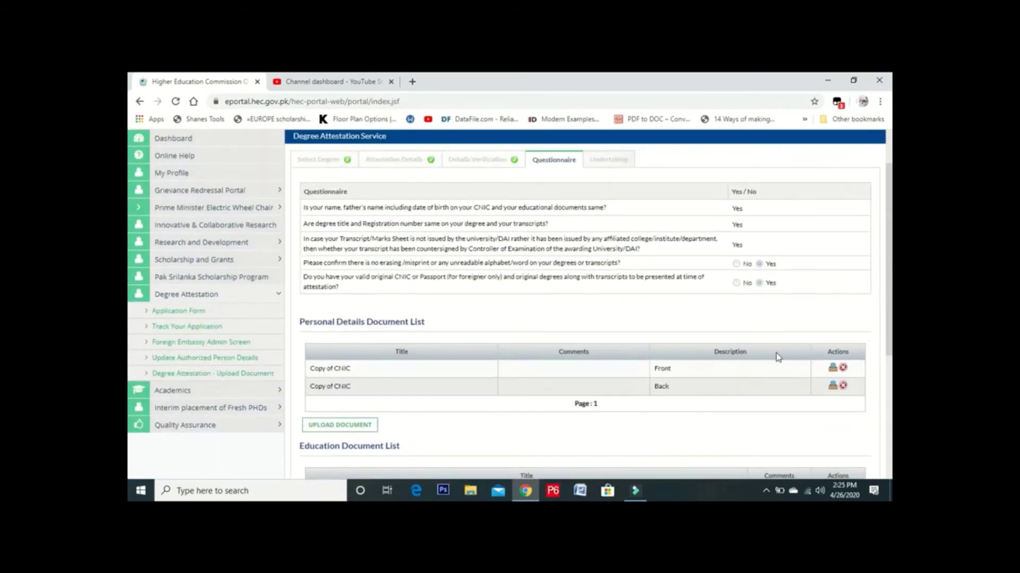
scroll(777, 357, "down", 4)
left_click(865, 457)
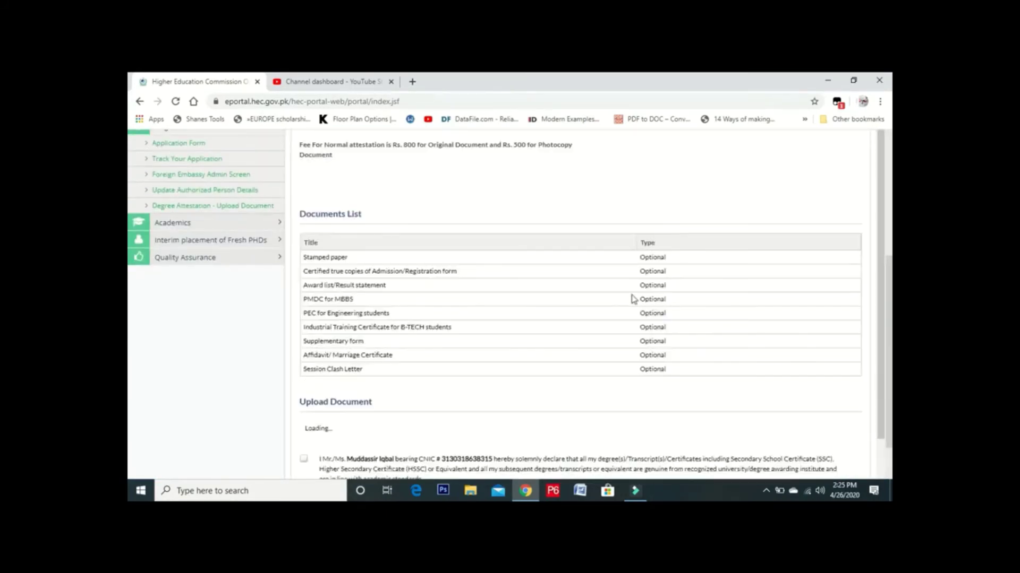
- Choose Islamabad as the attestation center and keep the mode of attestation as Normal
scroll(623, 297, "up", 3)
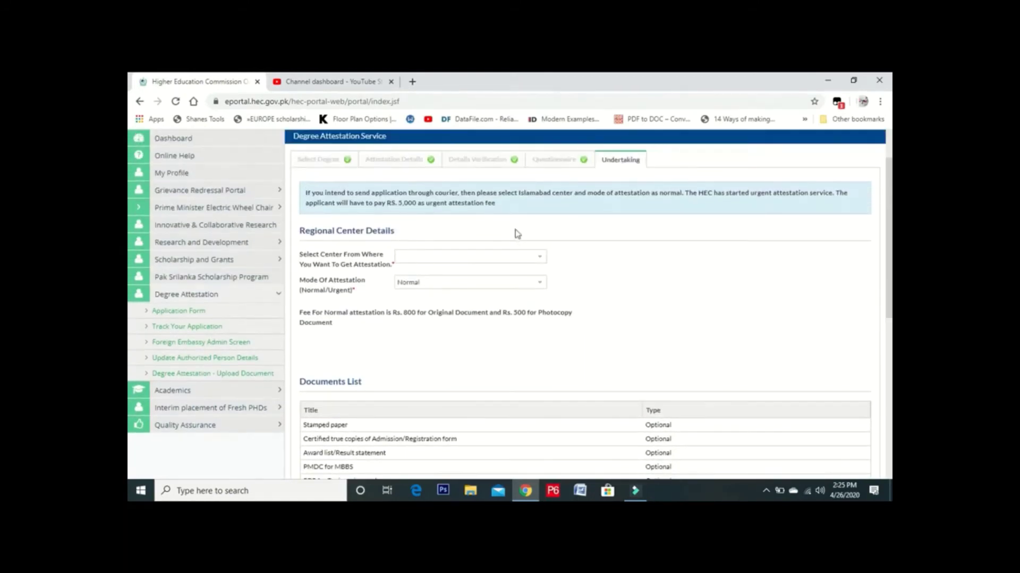
left_click(540, 257)
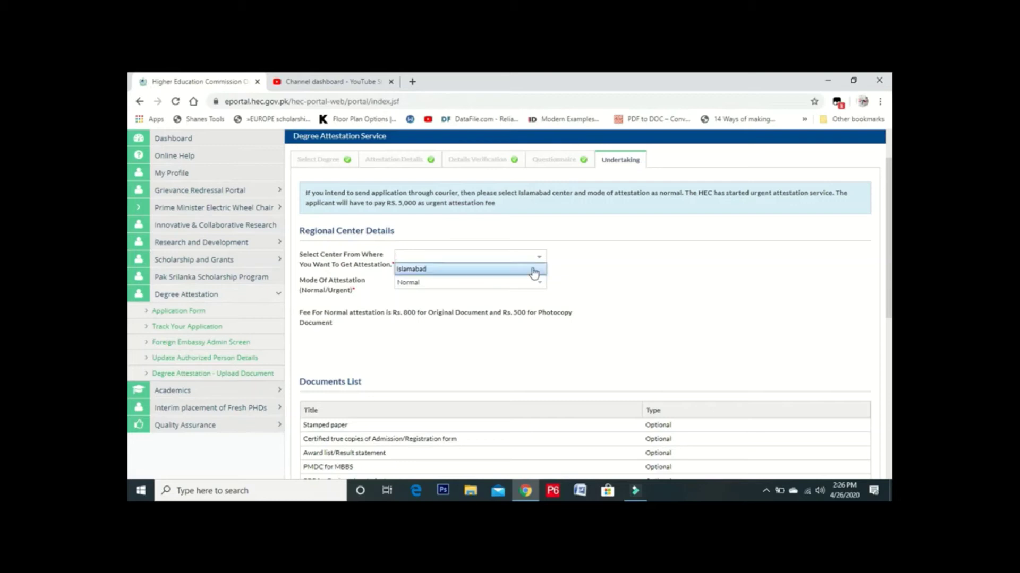
left_click(533, 270)
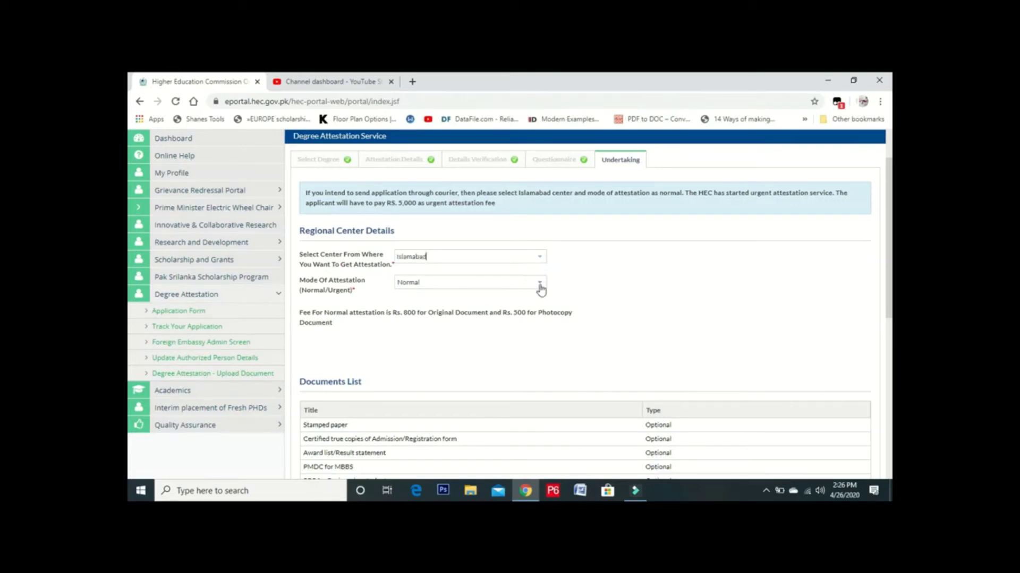
left_click(541, 289)
left_click(540, 288)
- Review the optional documents list, accept the declaration that the academic documents are genuine, submit the application and acknowledge the confirmation
scroll(531, 282, "down", 3)
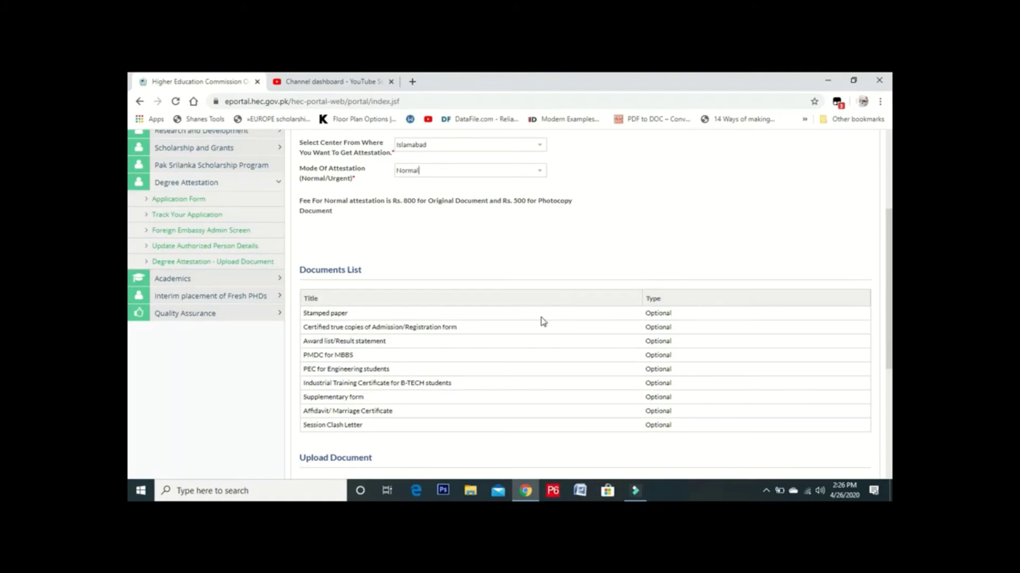
scroll(531, 321, "down", 1)
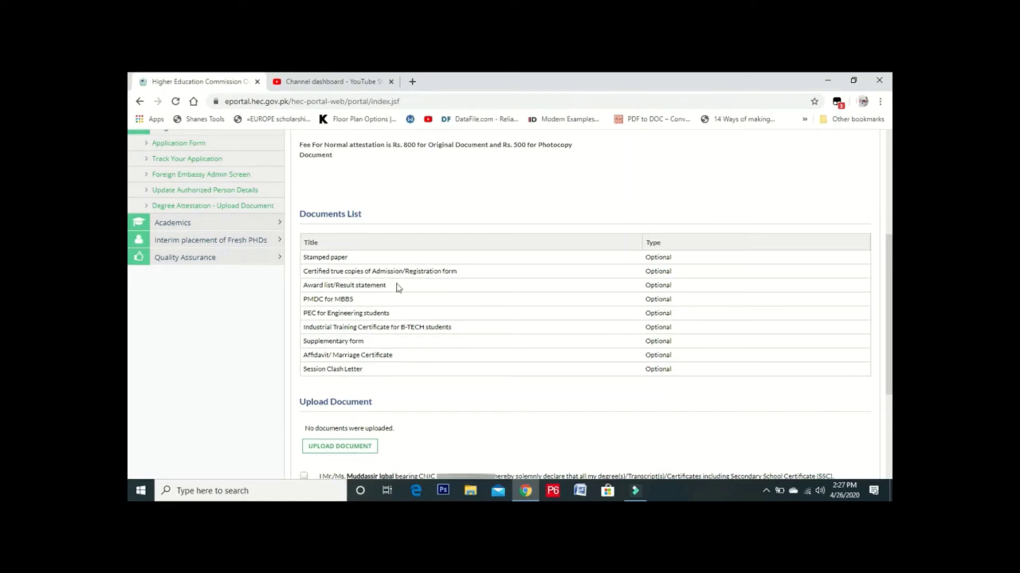
scroll(380, 329, "down", 2)
scroll(380, 329, "down", 3)
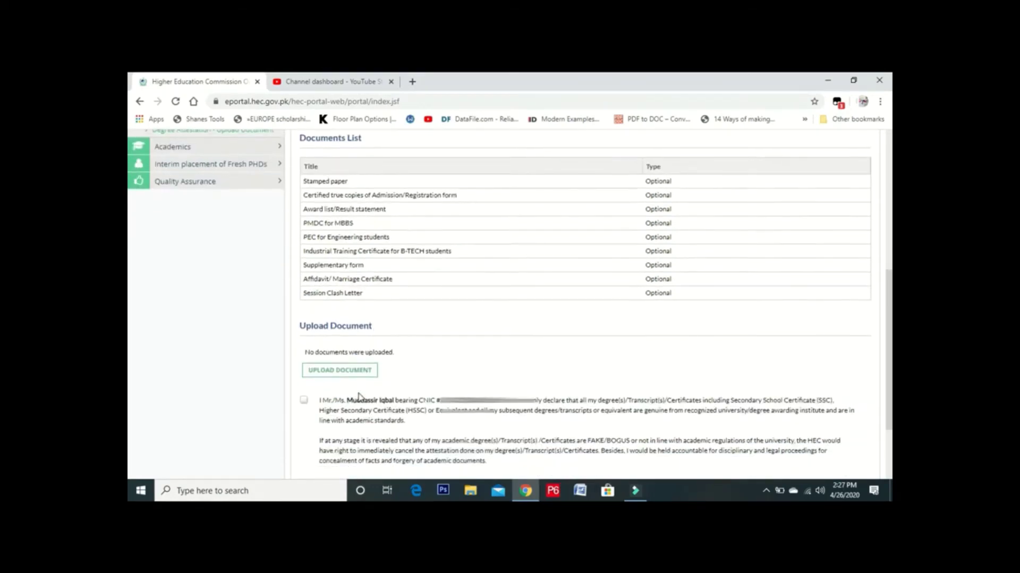
left_click(304, 365)
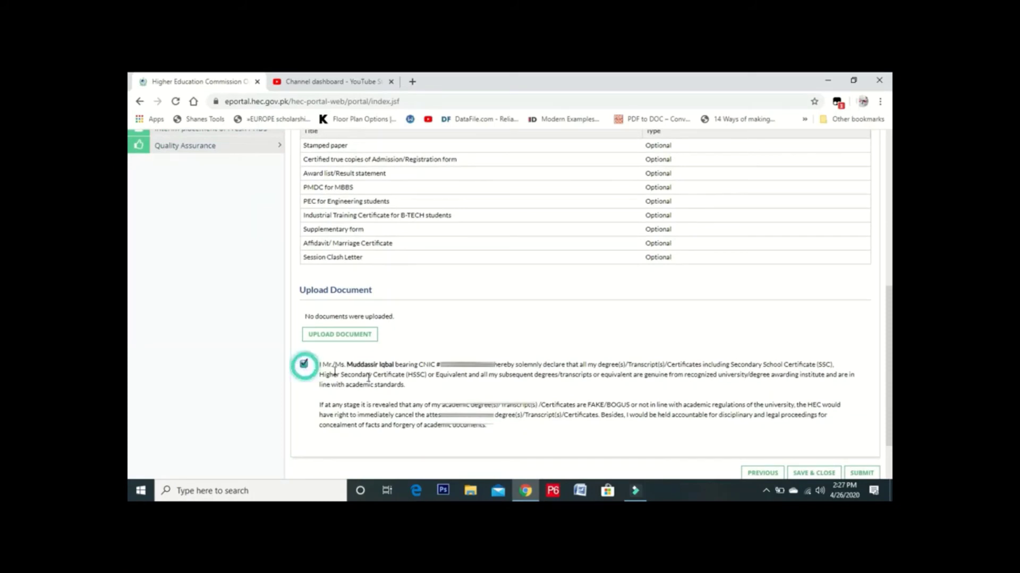
scroll(576, 389, "down", 1)
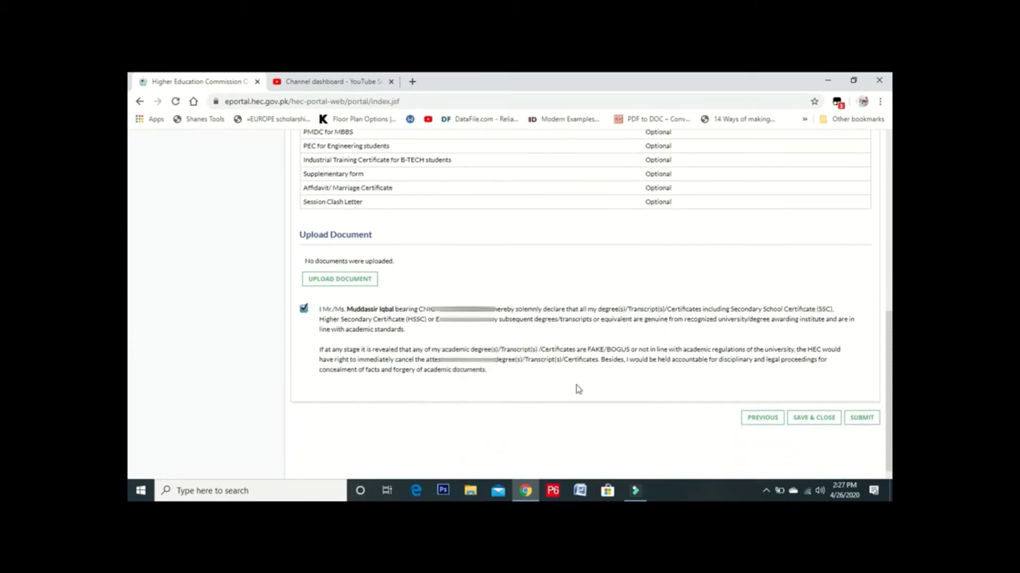
left_click(863, 418)
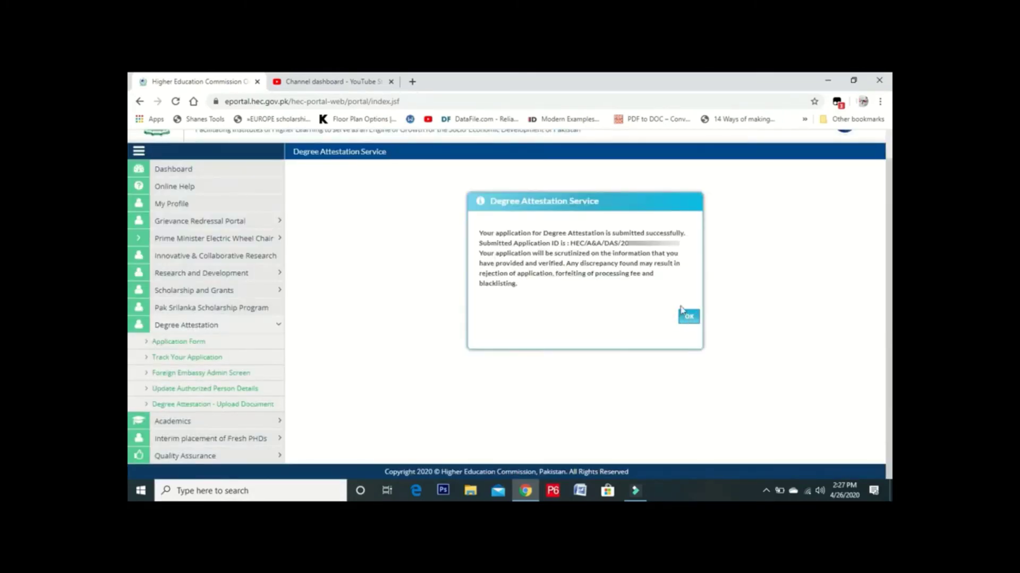
left_click(689, 317)
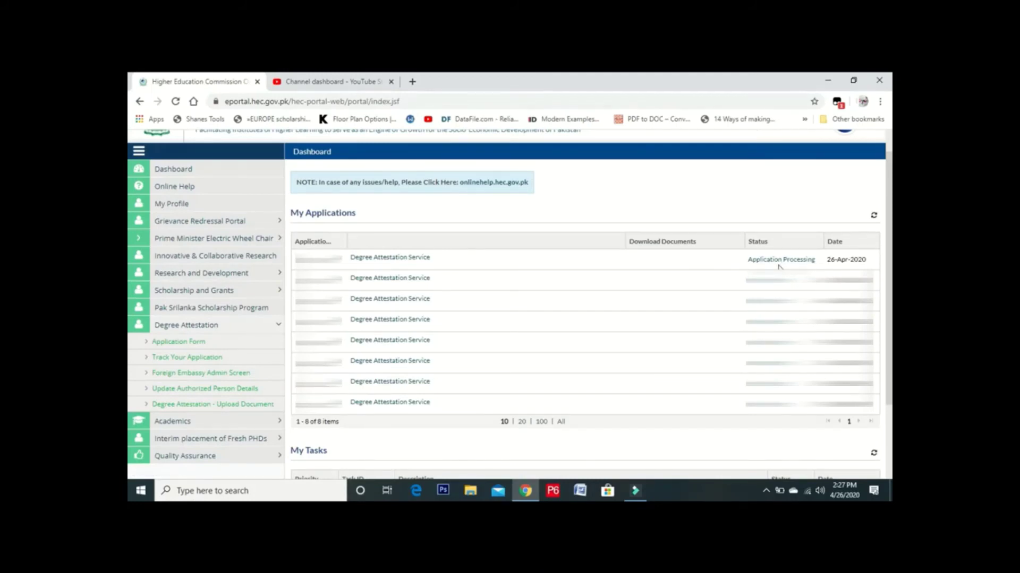
- Check the application on the dashboard and open its DAS - Application Scheduling task under My Tasks
scroll(778, 267, "down", 3)
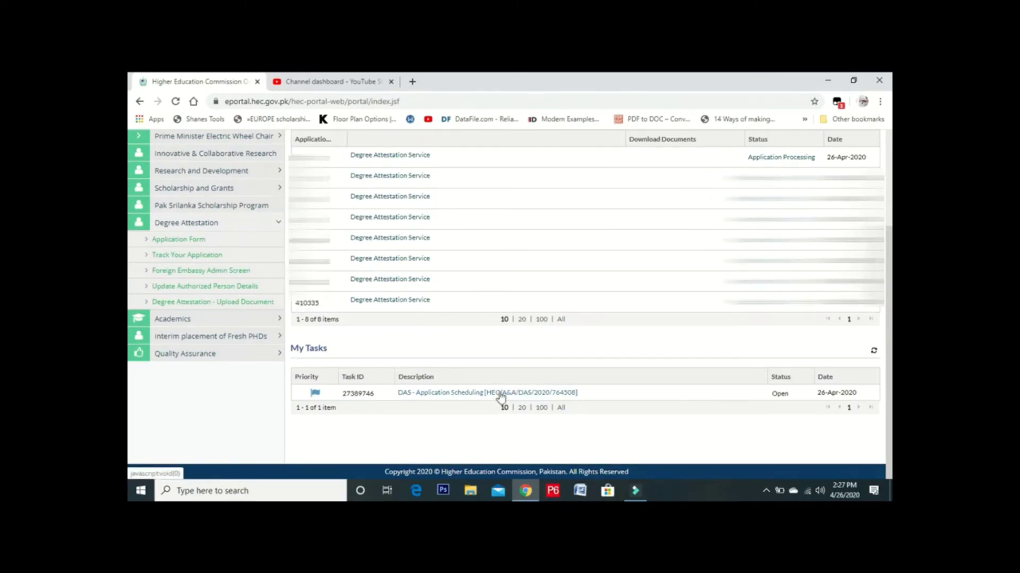
scroll(465, 399, "up", 3)
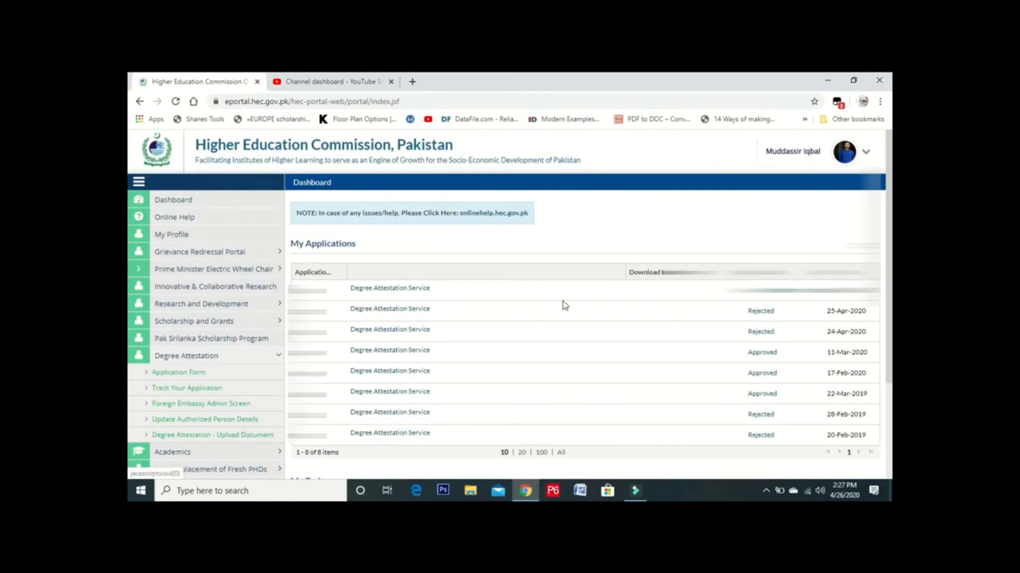
scroll(563, 302, "down", 3)
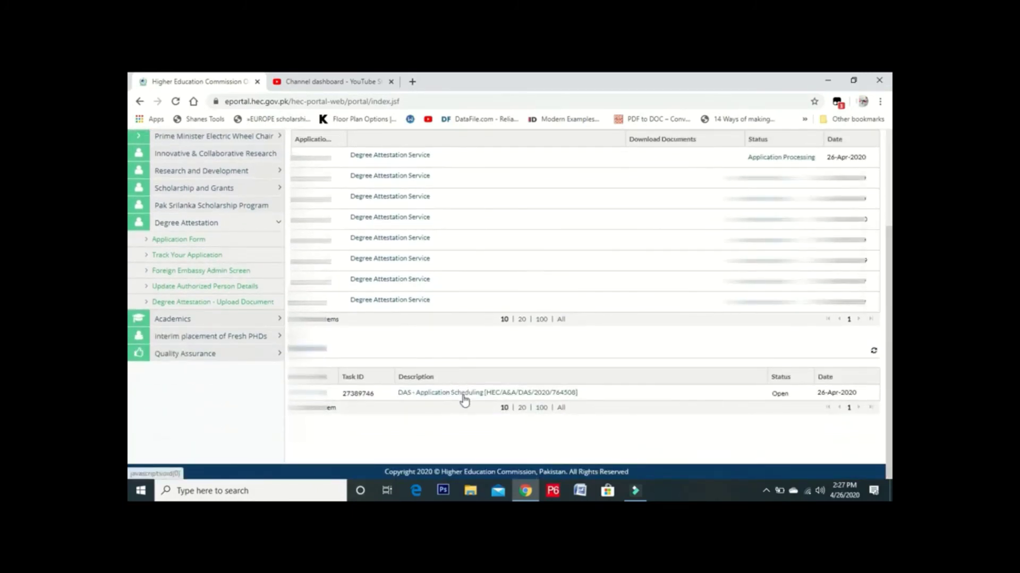
left_click(461, 394)
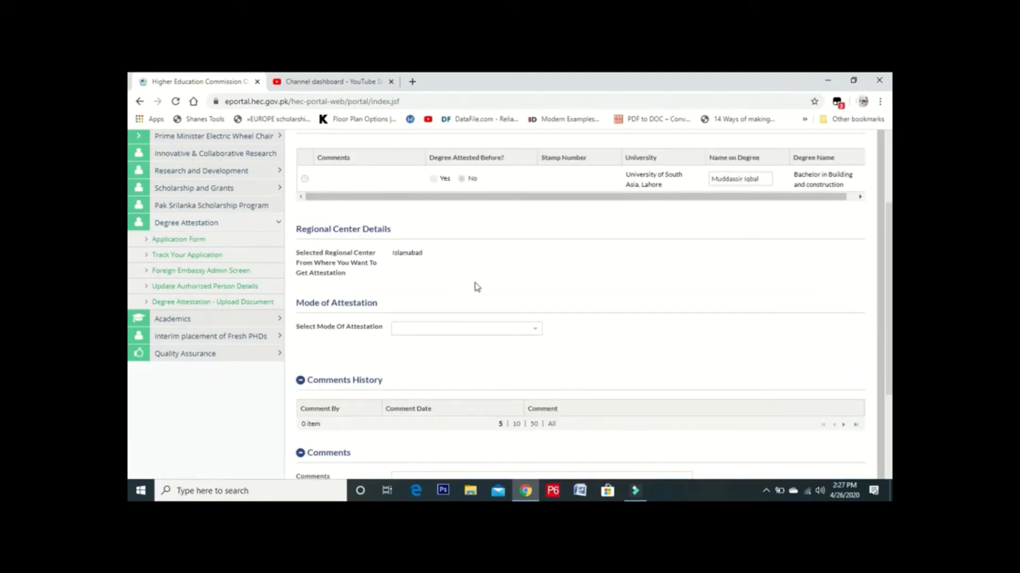
- Set the scheduling task's mode of attestation to Through Courier and submit the task
scroll(485, 295, "down", 1)
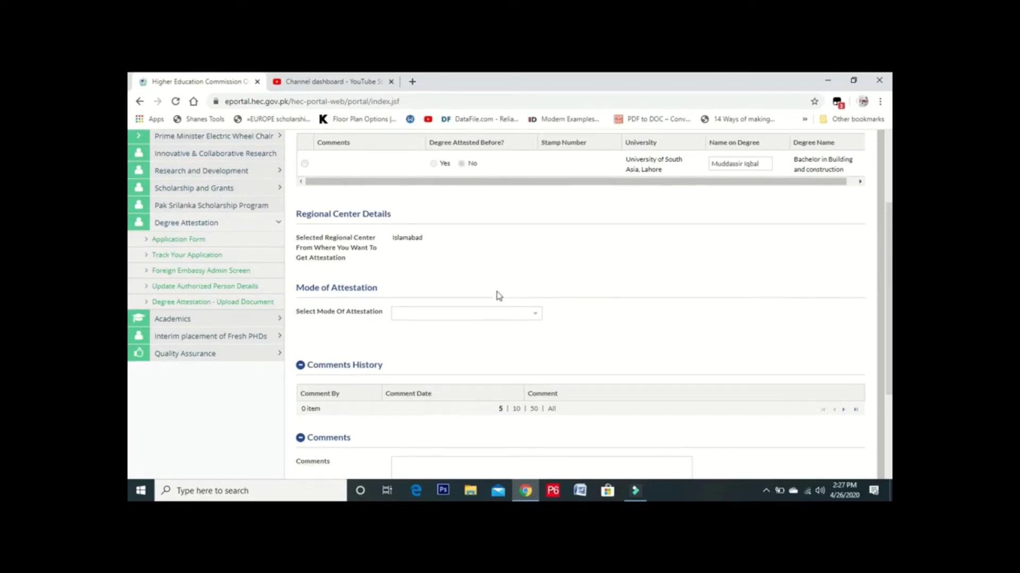
scroll(514, 314, "down", 1)
left_click(532, 259)
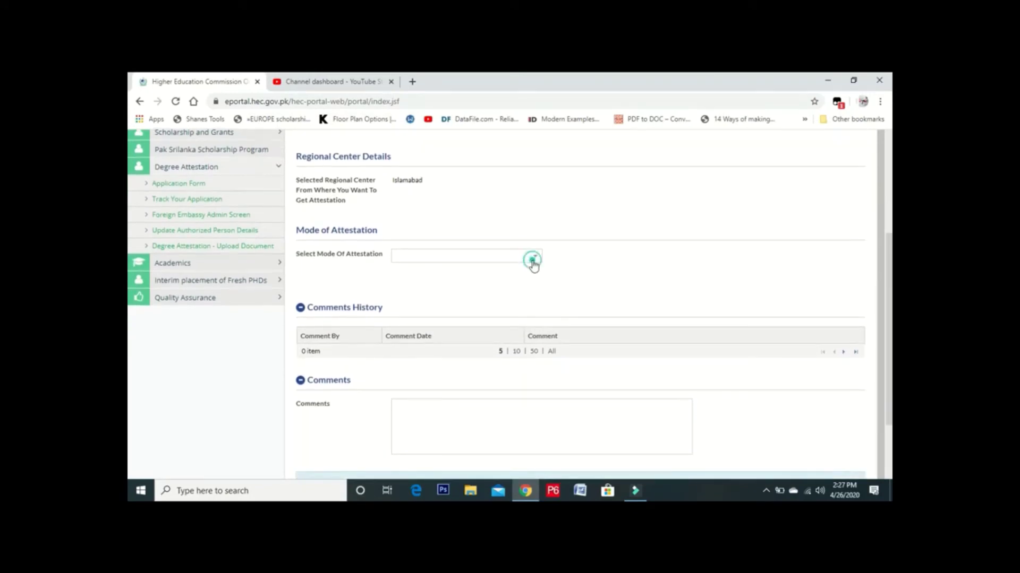
left_click(489, 270)
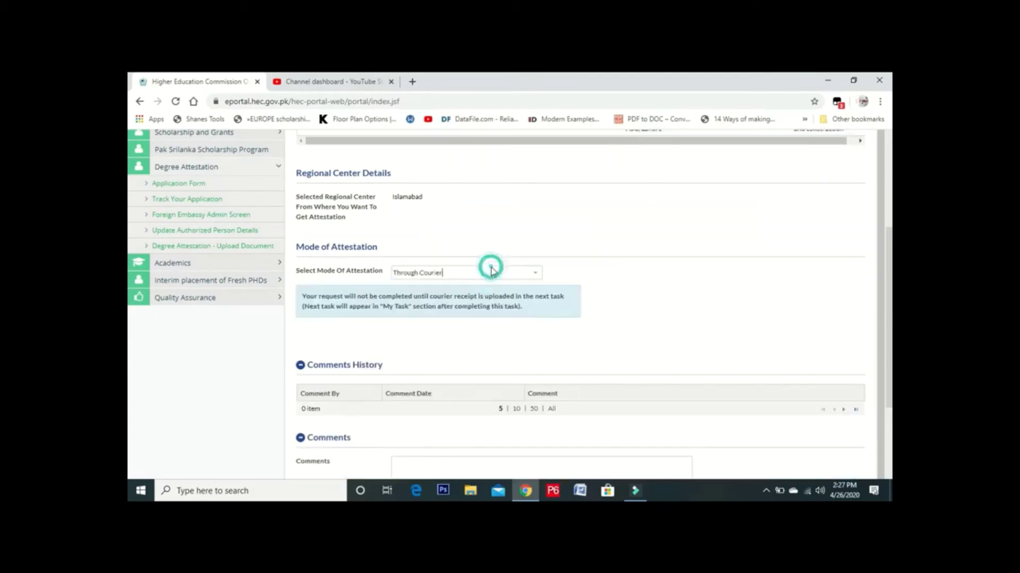
scroll(490, 270, "down", 3)
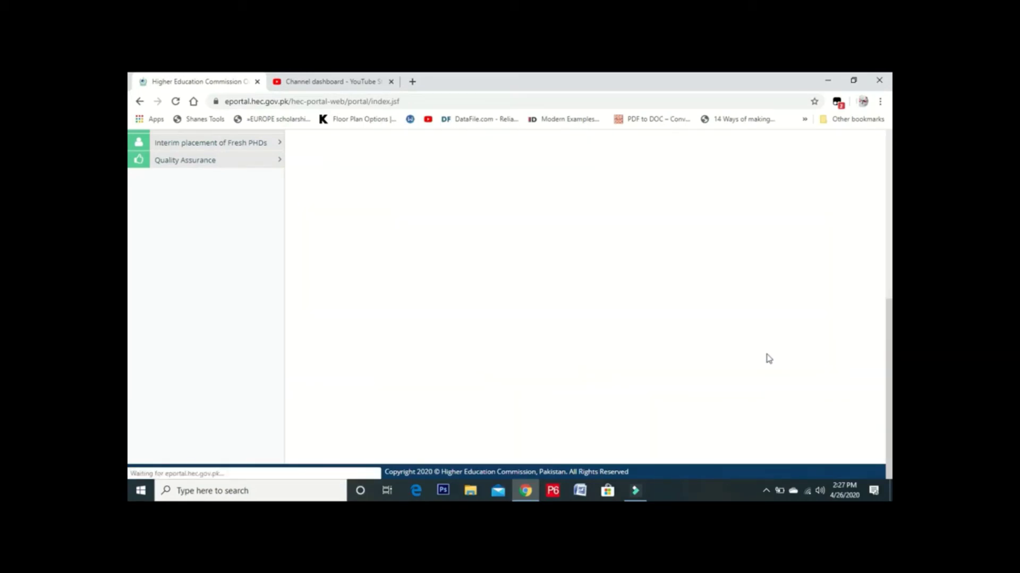
- Check the dashboard tasks, open application tracking, select the application submitted on 26-Apr-2020 and request its printable application form
scroll(768, 359, "down", 2)
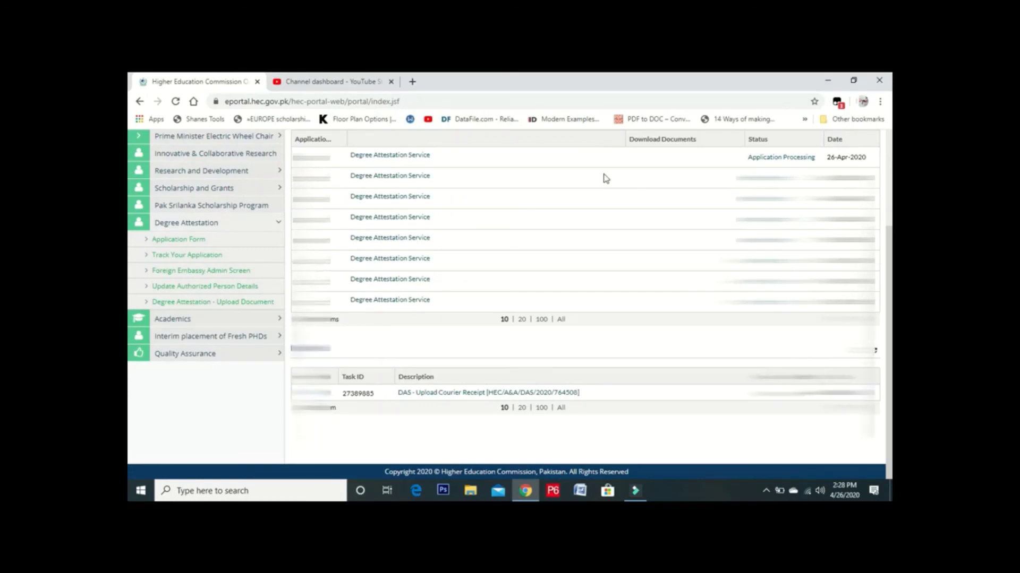
scroll(605, 175, "up", 1)
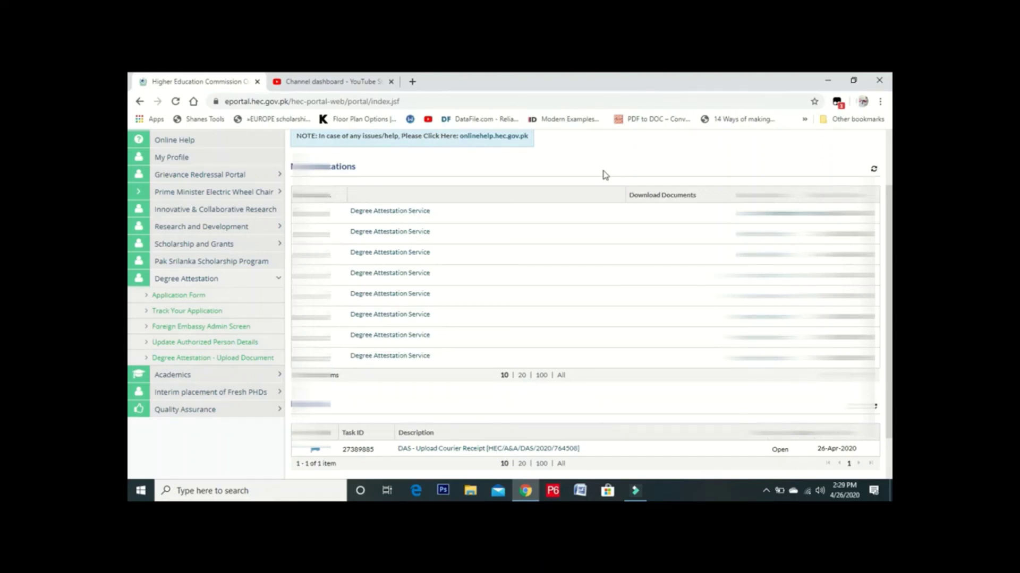
scroll(599, 191, "down", 1)
scroll(589, 260, "up", 3)
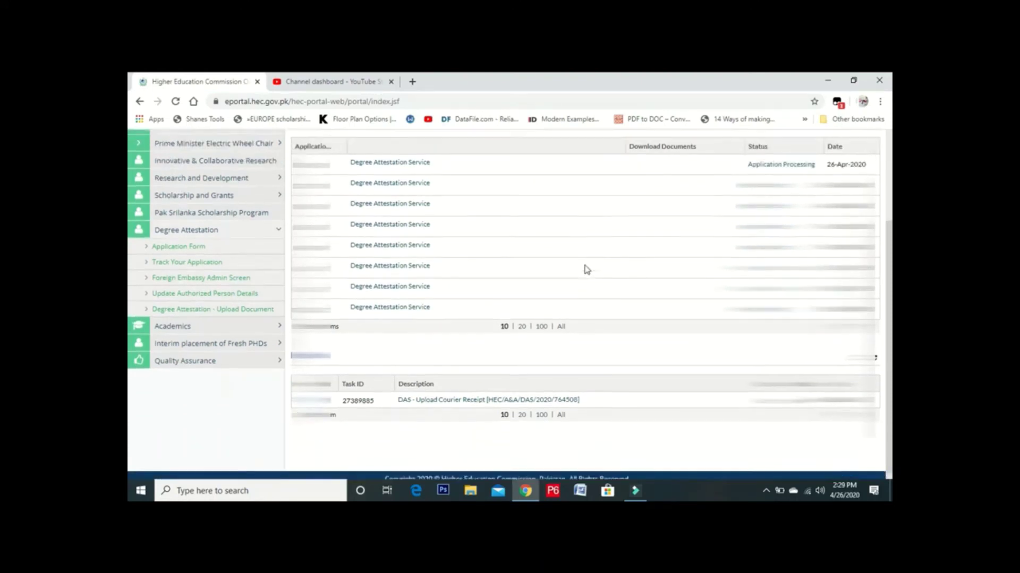
scroll(505, 234, "down", 2)
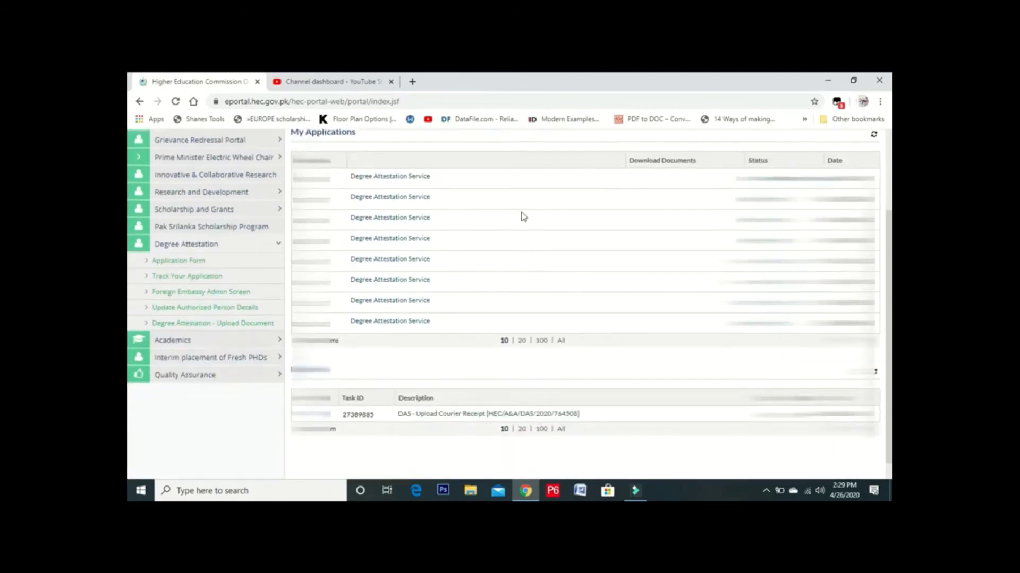
scroll(617, 254, "up", 1)
left_click(202, 332)
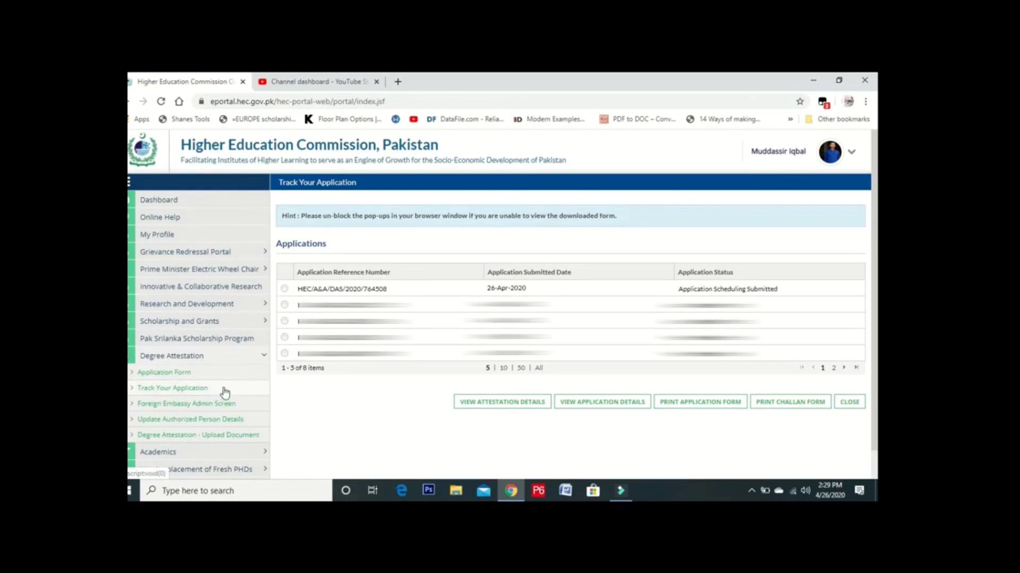
left_click(283, 290)
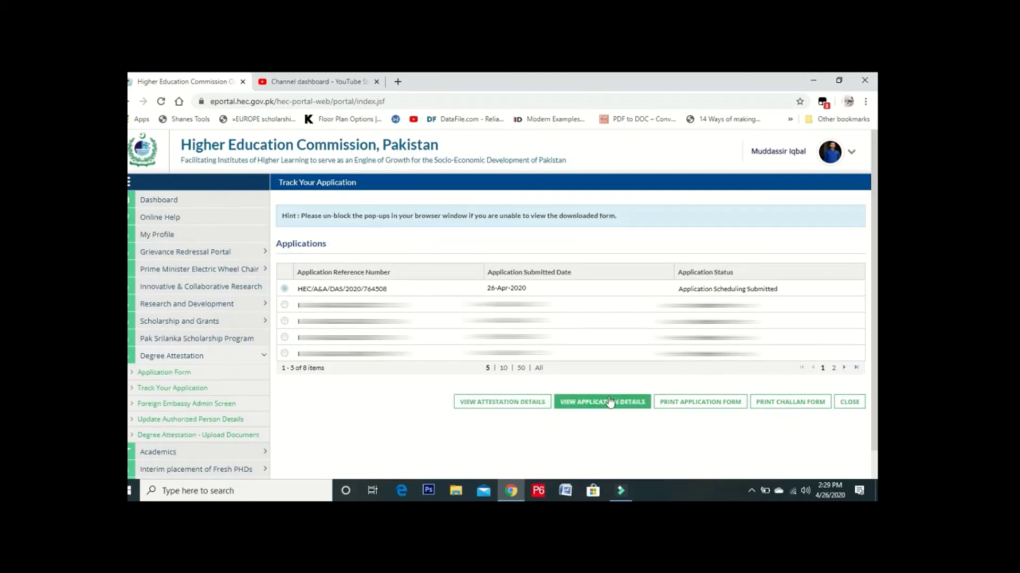
left_click(682, 407)
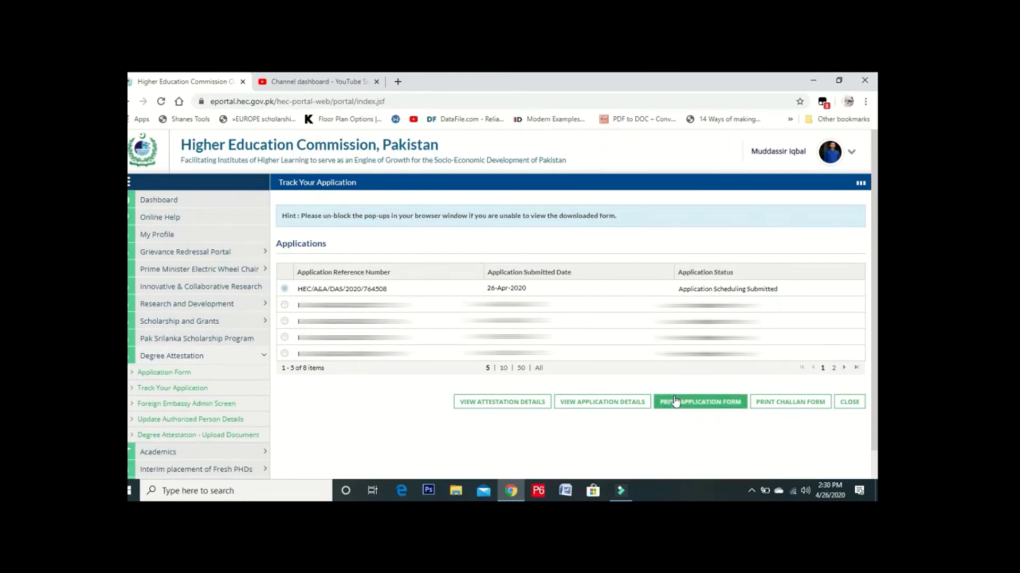